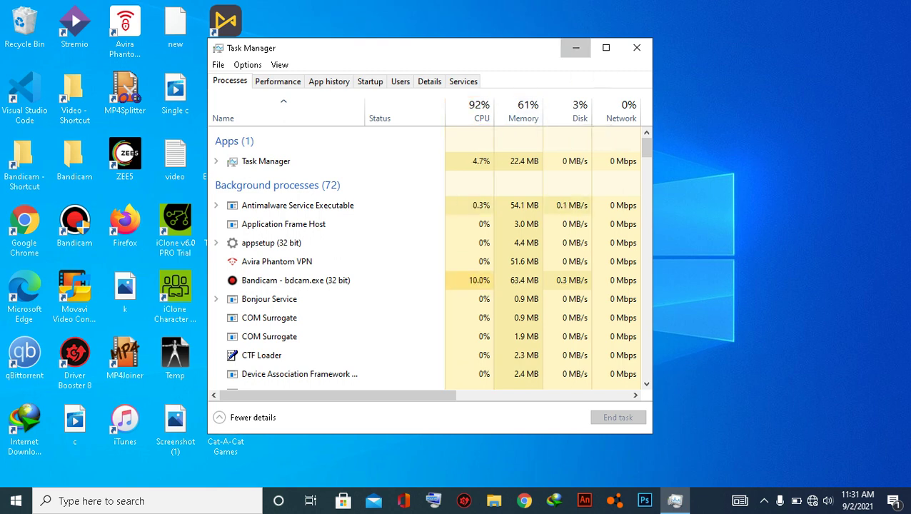
Minimise Task Manager, search Windows for "sys" and open the System Configuration app.
left_click(575, 48)
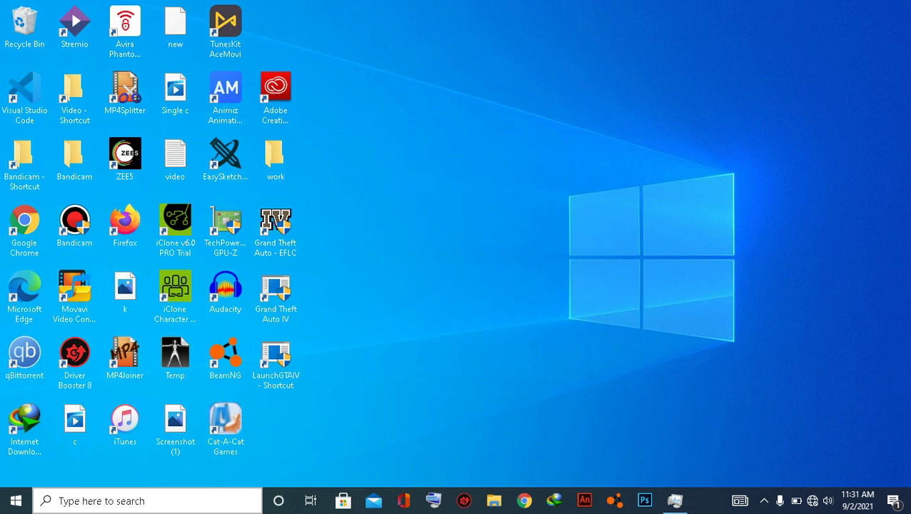
left_click(147, 501)
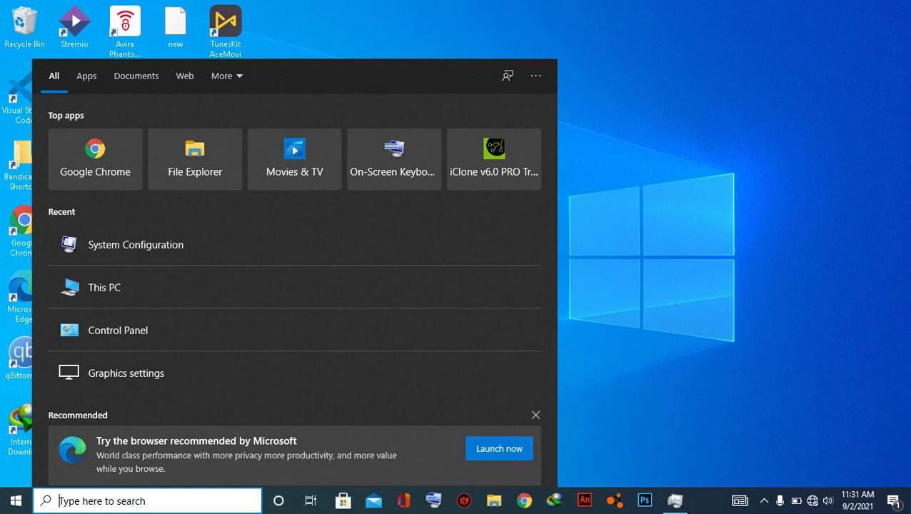
type("s")
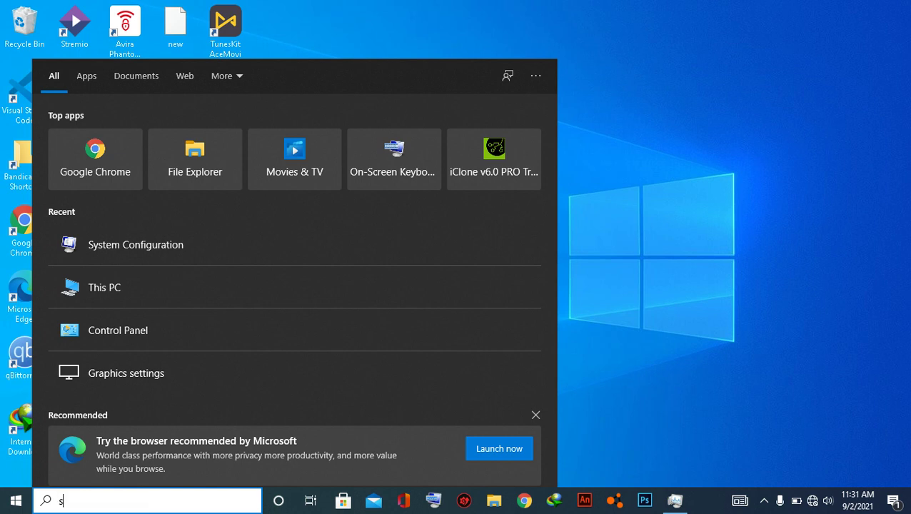
type("ysm")
key("BackSpace")
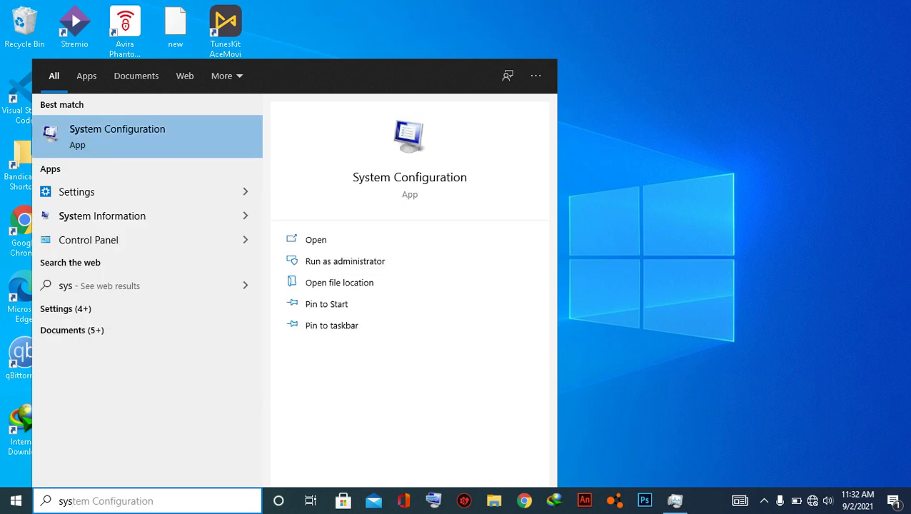
key("Return")
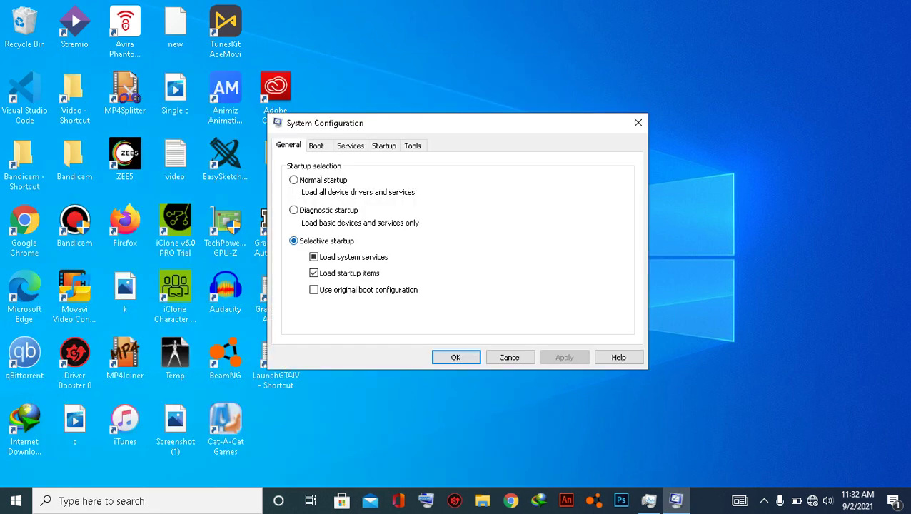
In the advanced boot options for Windows 10, set the number of processors to 2.
left_click(316, 146)
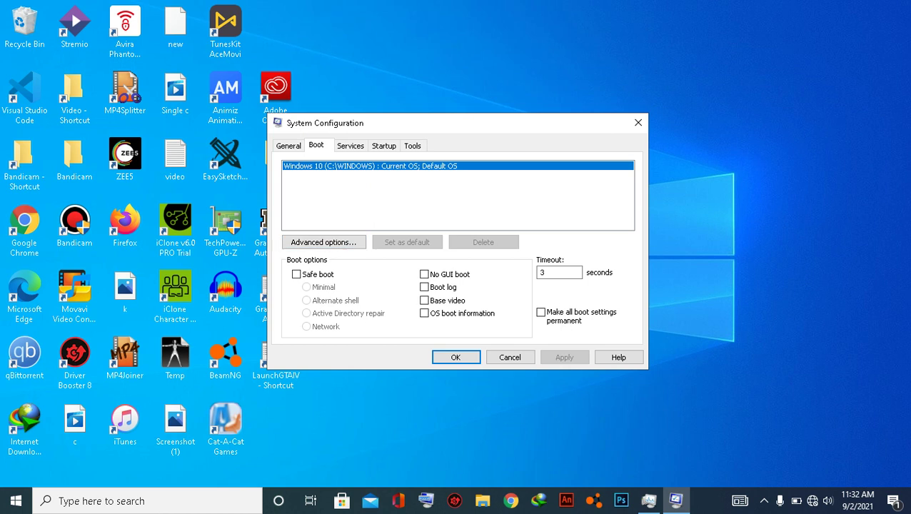
left_click(324, 242)
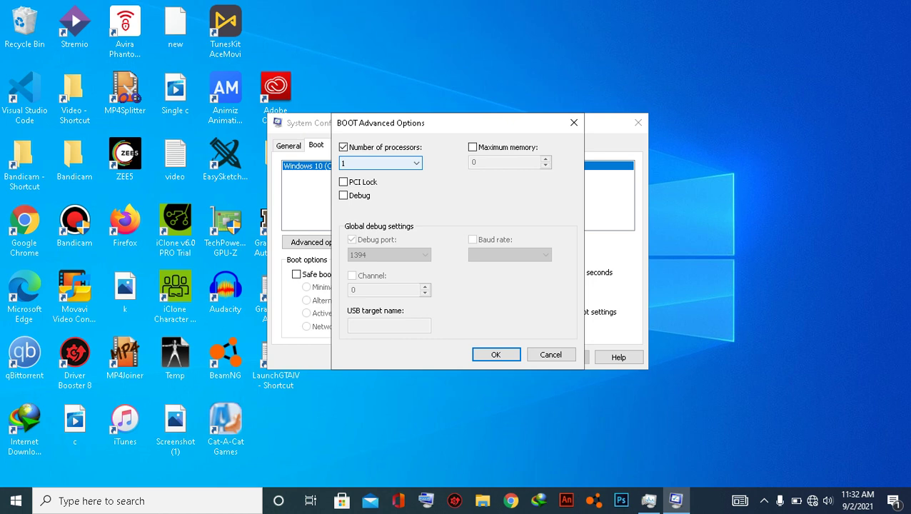
left_click(380, 163)
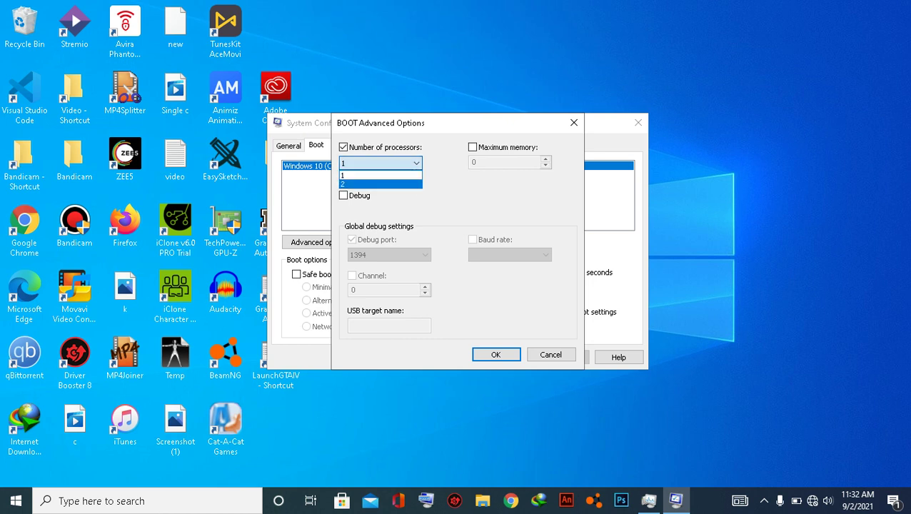
left_click(359, 184)
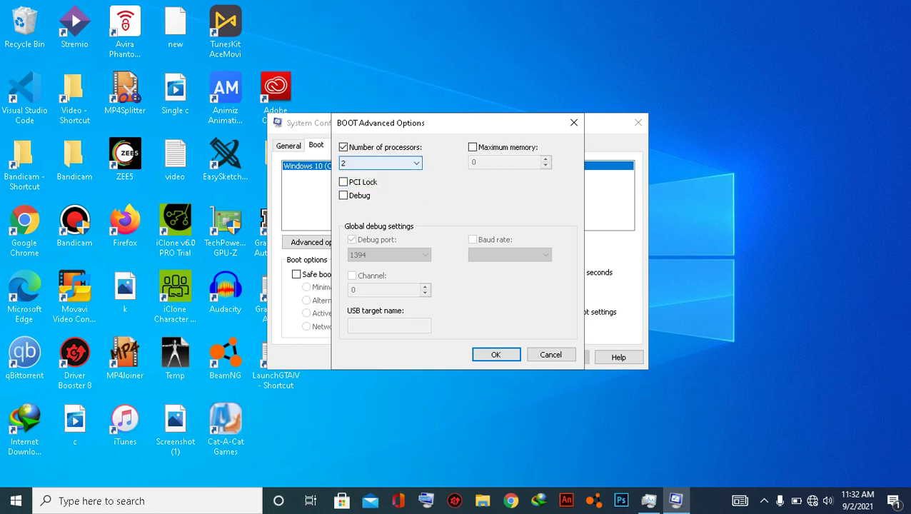
left_click(380, 163)
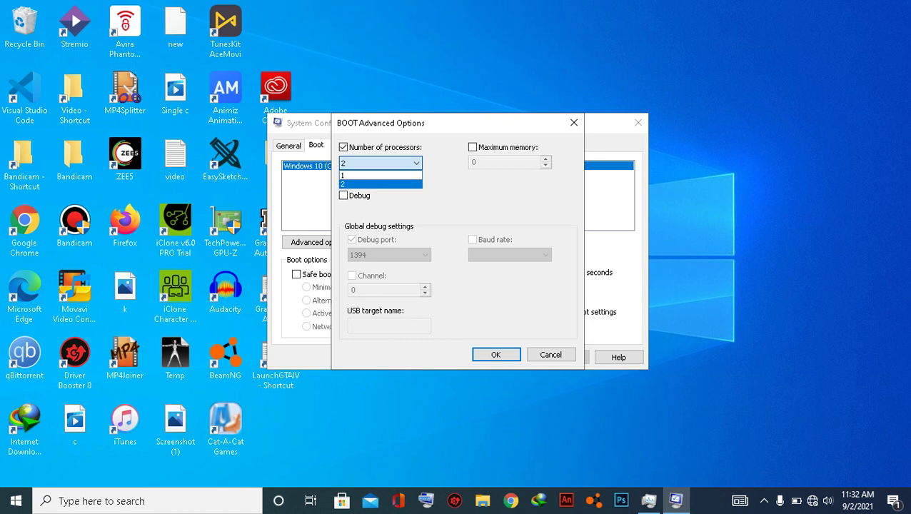
left_click(380, 184)
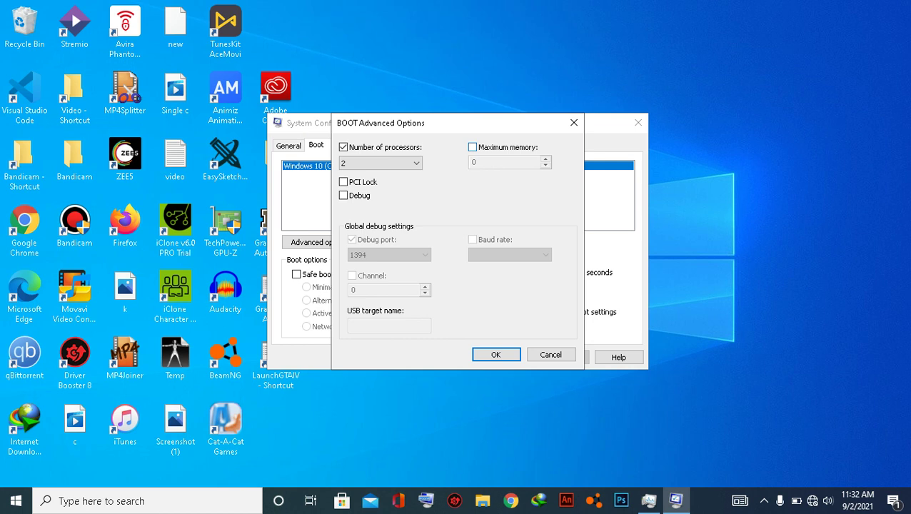
Enable the maximum memory option at 4096, save the boot settings and exit System Configuration without restarting.
left_click(472, 147)
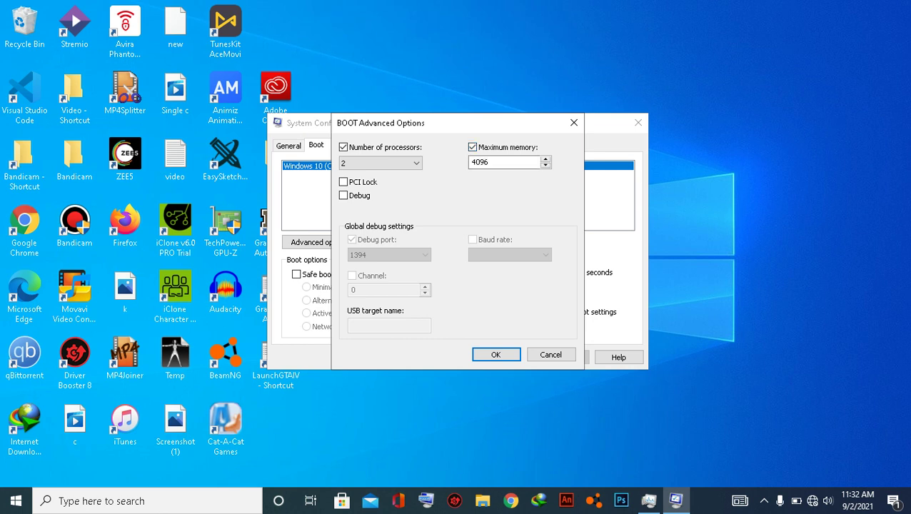
double_click(472, 162)
left_click(496, 355)
left_click(457, 356)
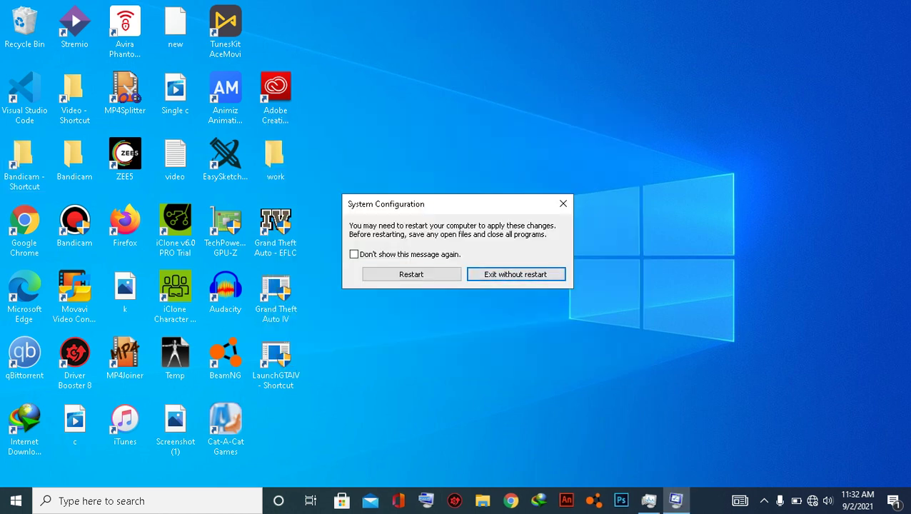
left_click(515, 274)
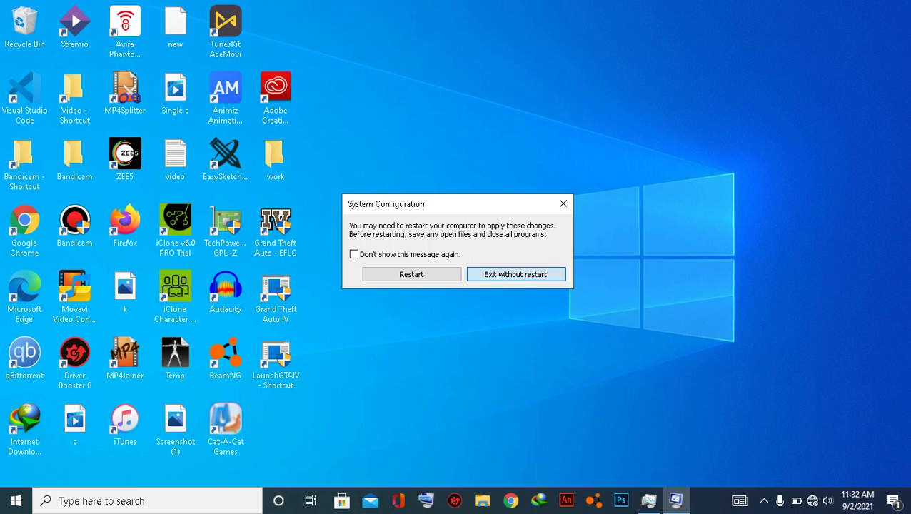
Search Windows for "po", open the power plan selection and minimise the on-screen keyboard.
left_click(147, 501)
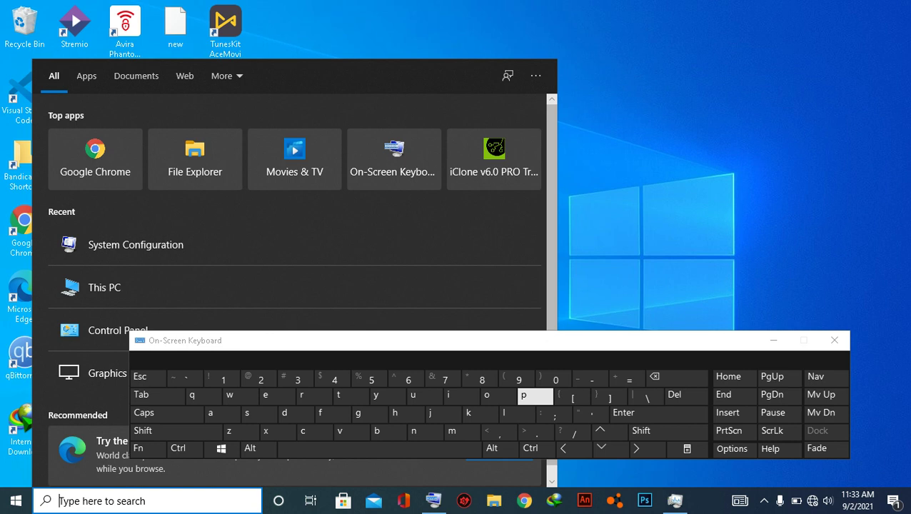
left_click(523, 395)
left_click(487, 394)
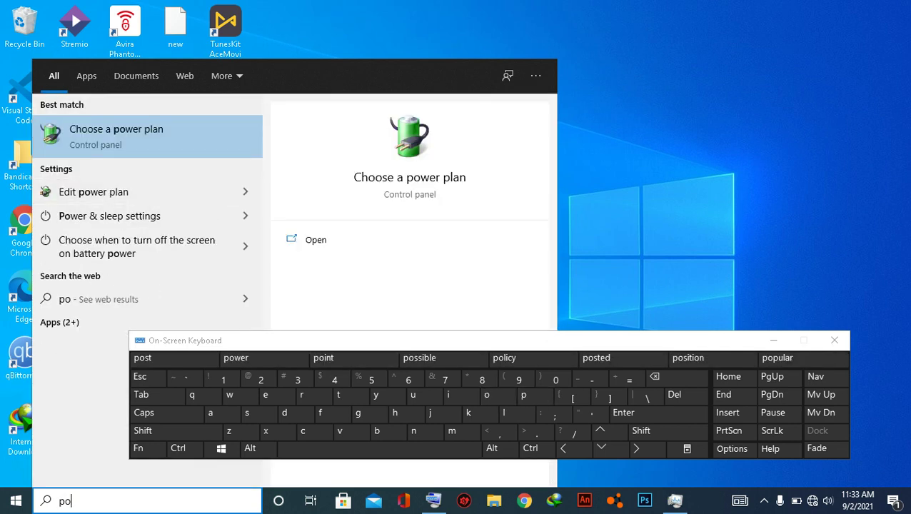
left_click(116, 135)
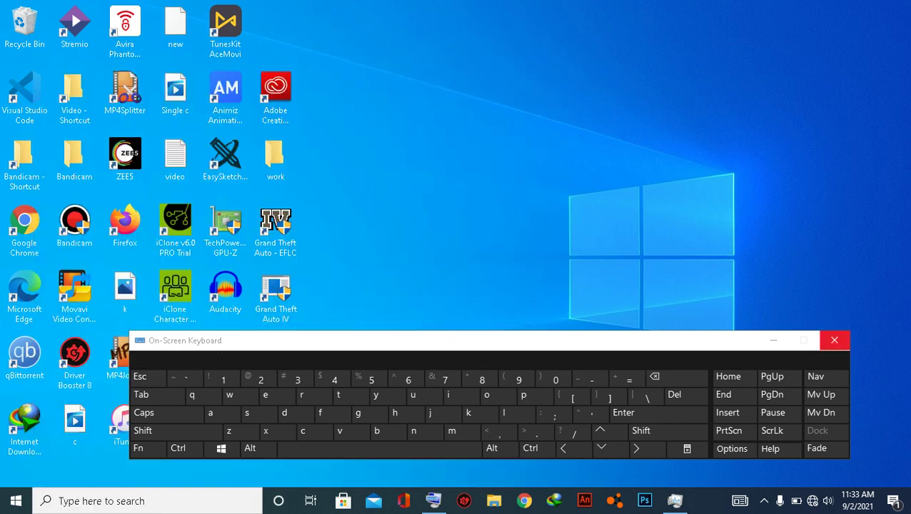
left_click(774, 340)
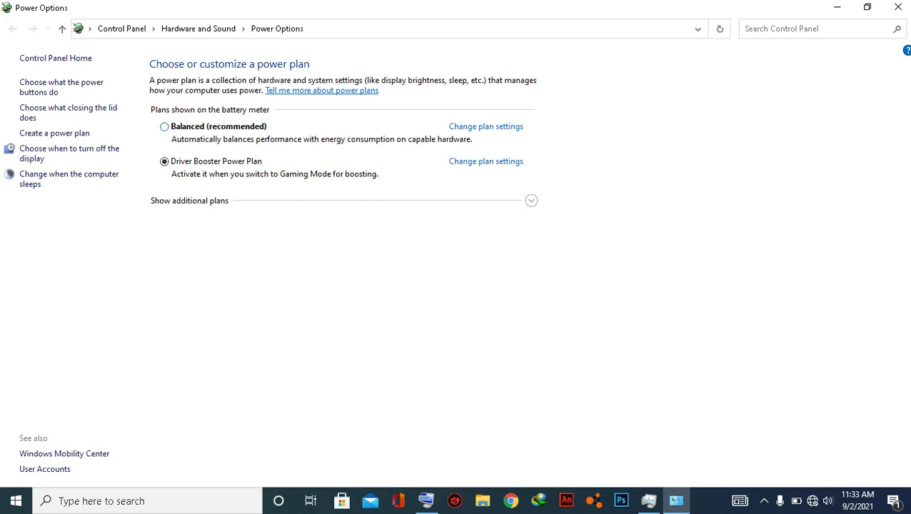
Make Driver Booster Power Plan the active plan, view its advanced power settings and close the power windows.
left_click(165, 126)
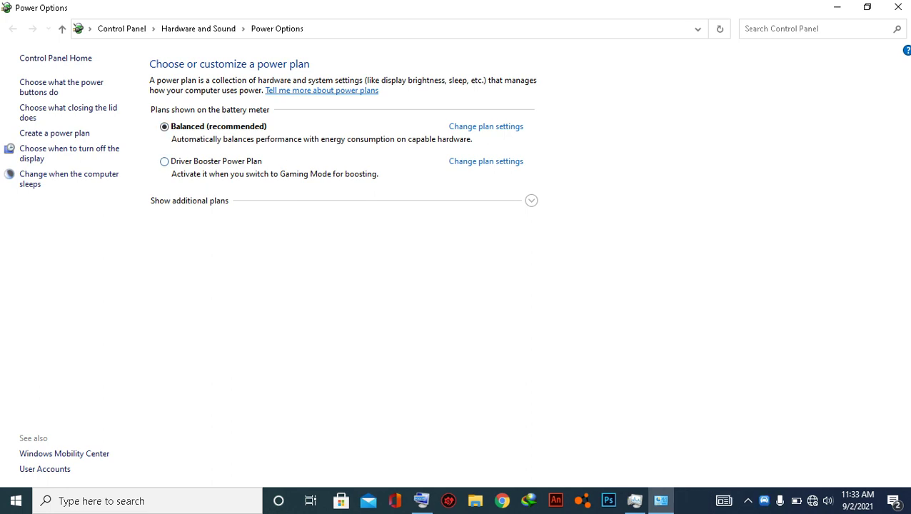
left_click(165, 161)
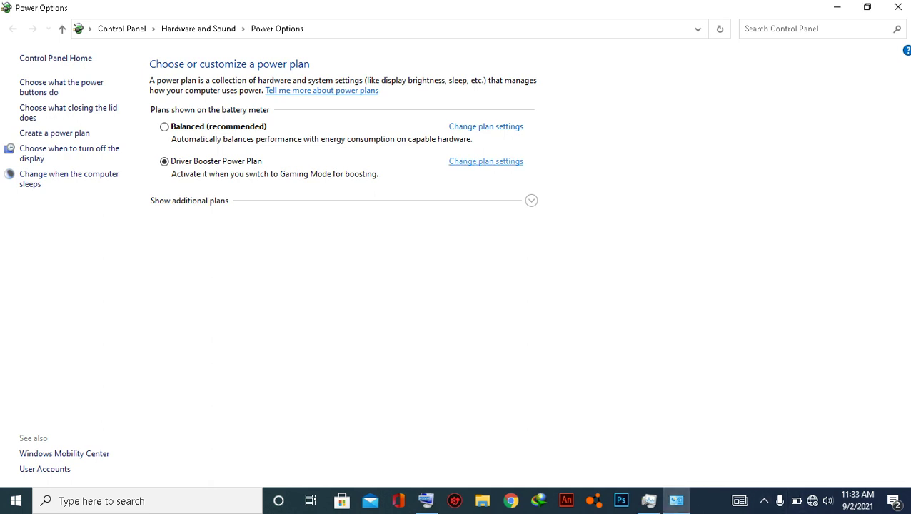
left_click(486, 161)
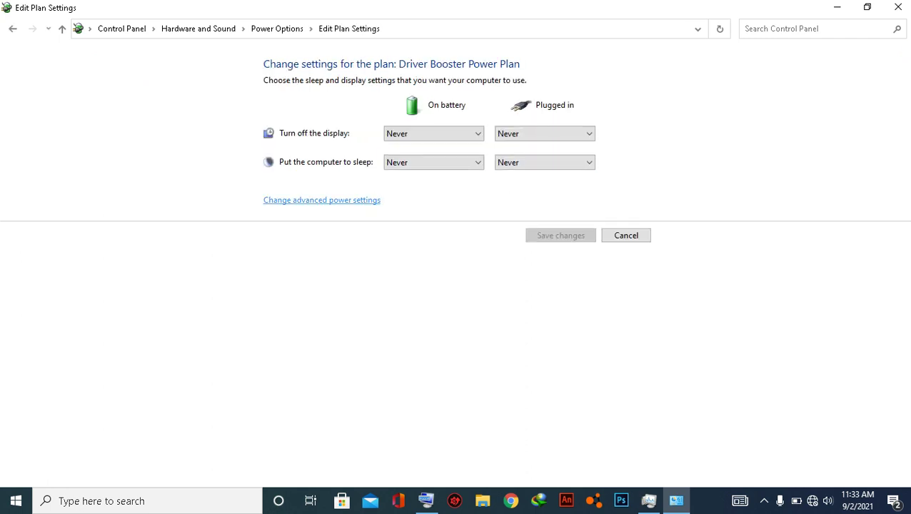
left_click(321, 200)
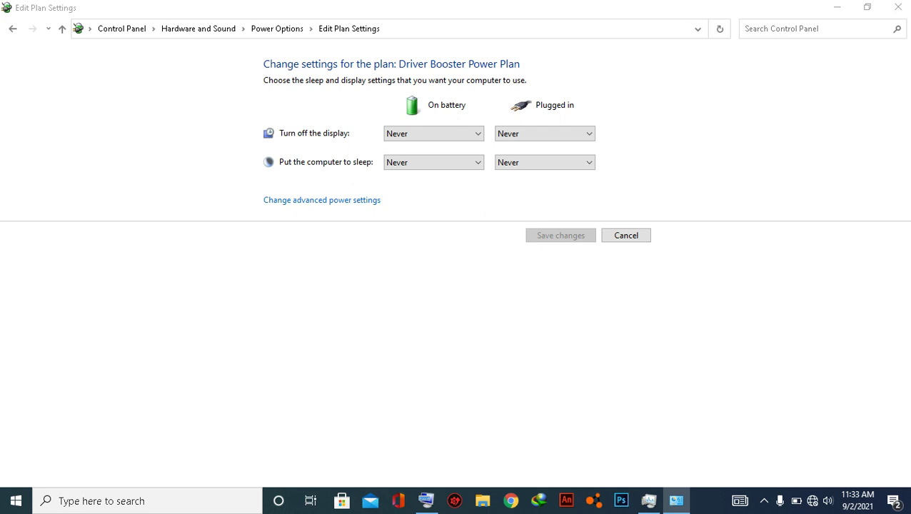
left_click(897, 7)
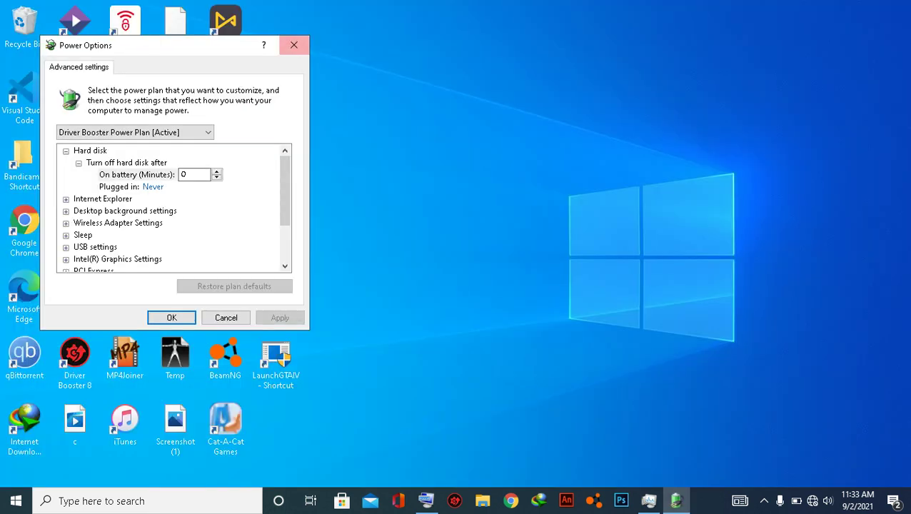
left_click(294, 45)
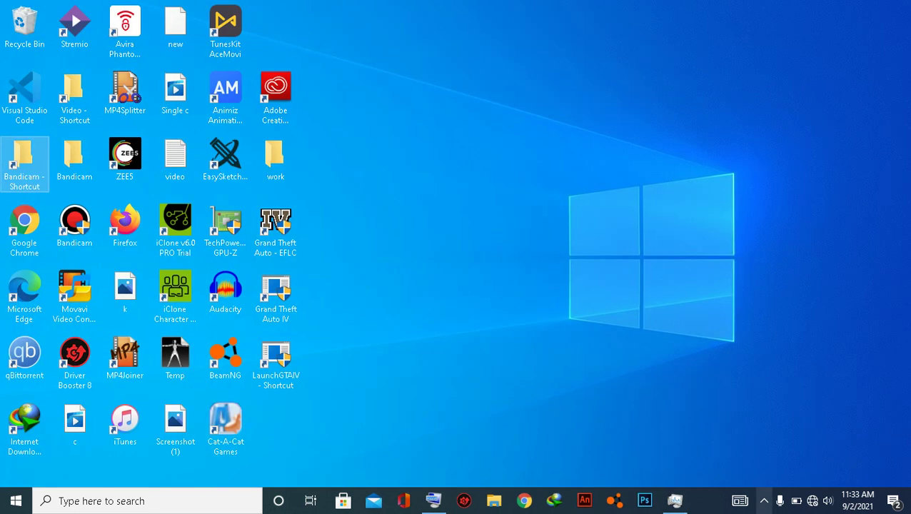
Open ParkControl, set Parking AC to 100% for the Driver Booster Power Plan and confirm the settings.
left_click(764, 500)
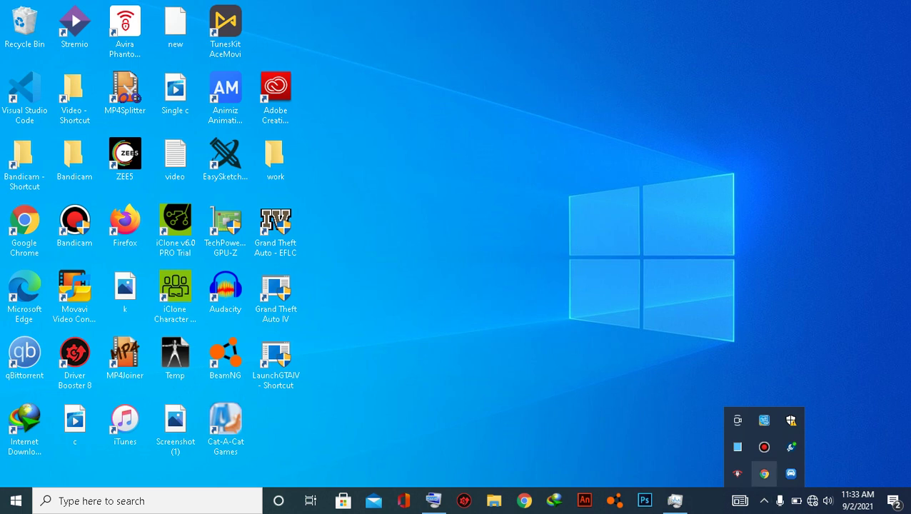
left_click(791, 474)
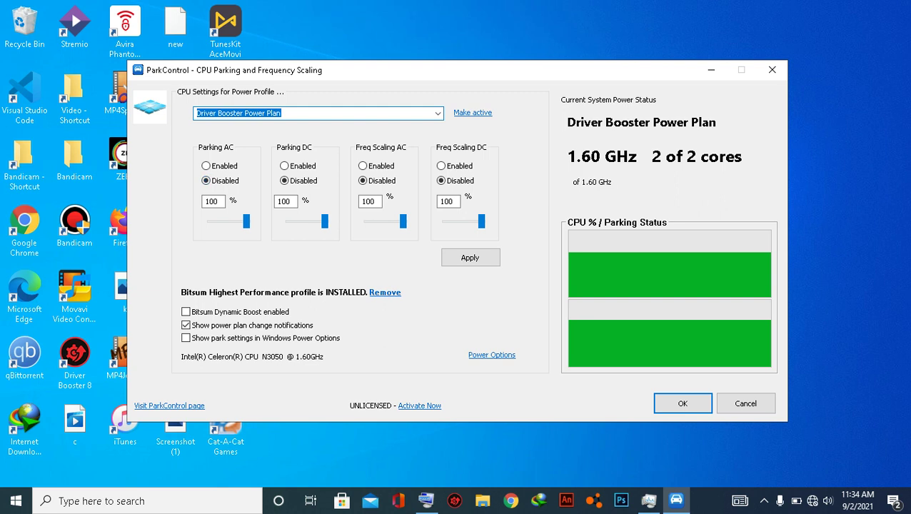
mouse_move(247, 220)
left_mouse_down()
mouse_move(210, 221)
mouse_move(246, 221)
left_mouse_up()
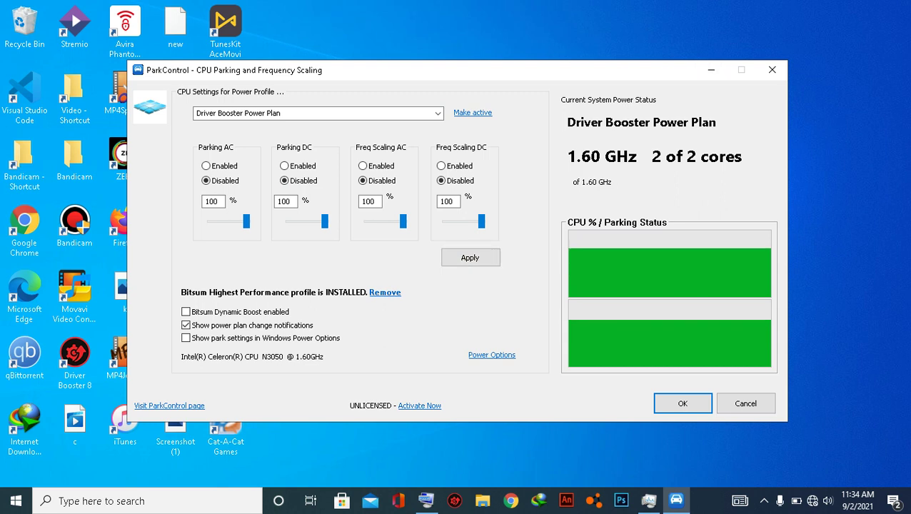
key("Return")
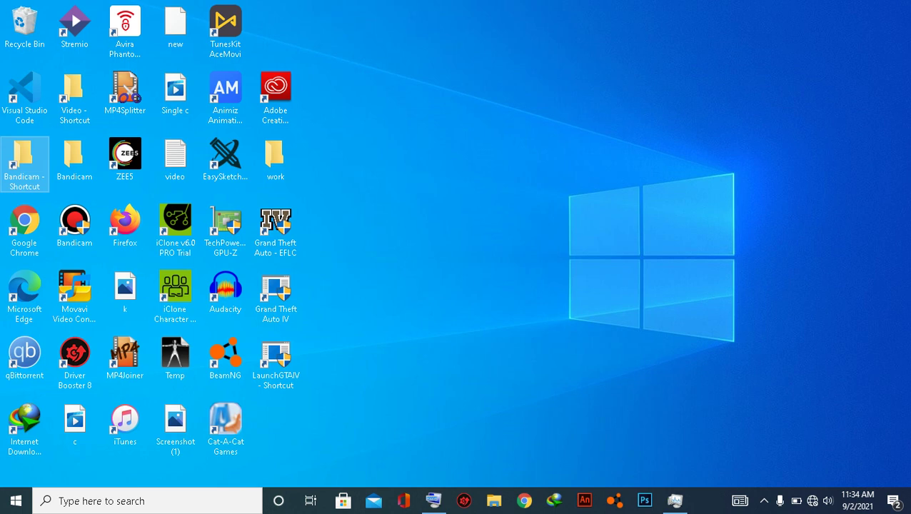
Open Task Manager to check the CPU usage of the running processes.
right_click(700, 508)
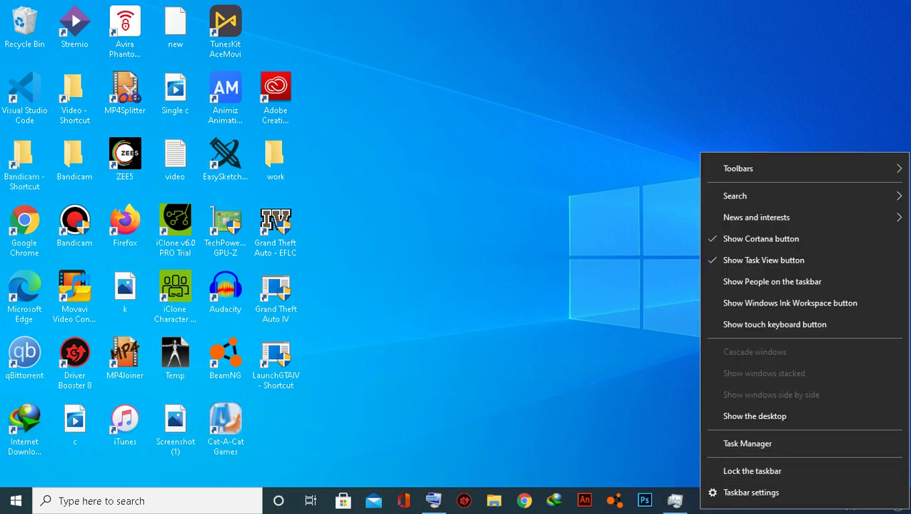
key("Escape")
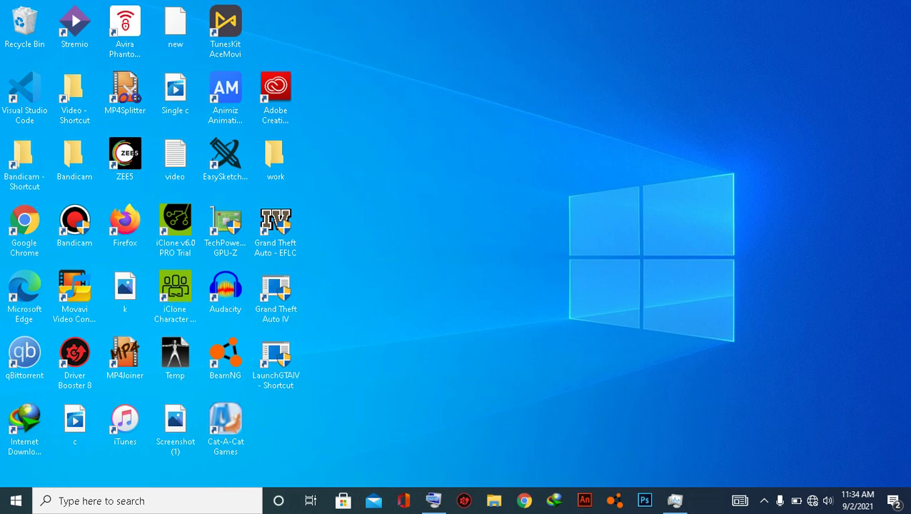
right_click(710, 498)
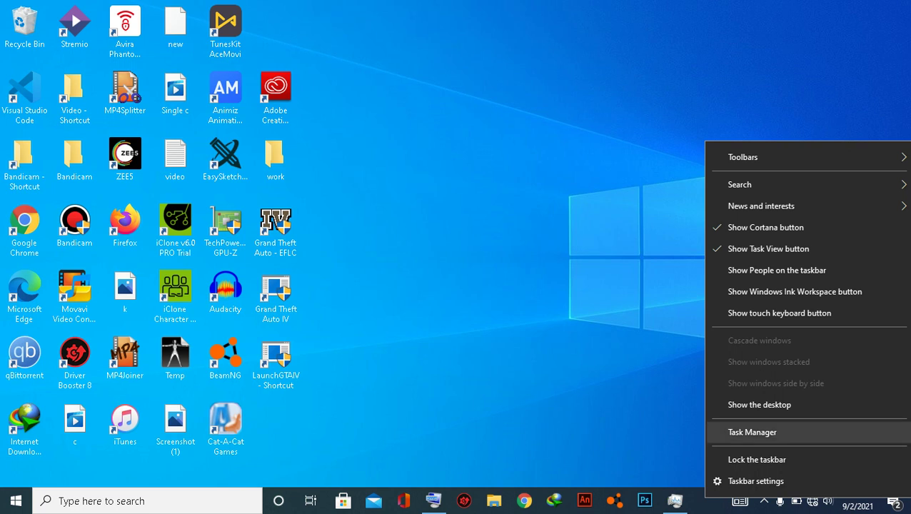
left_click(752, 432)
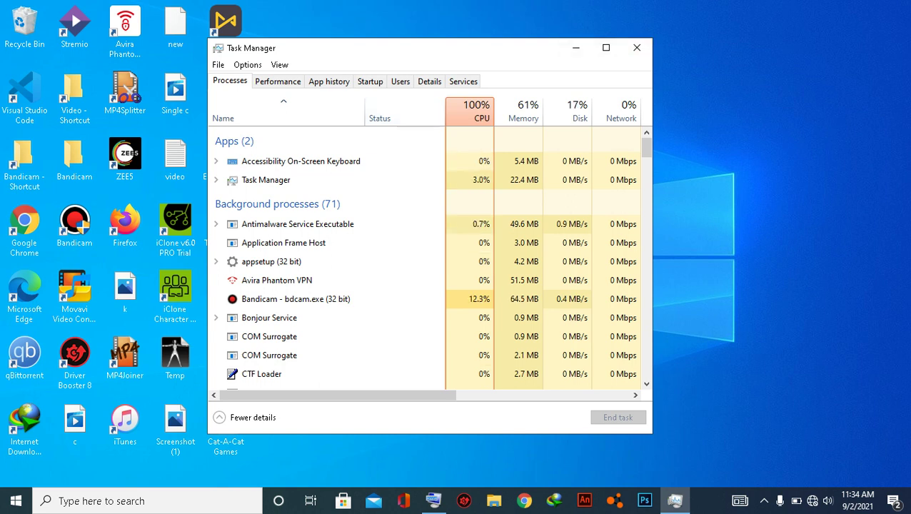
Open the Windows Start menu.
left_click(15, 500)
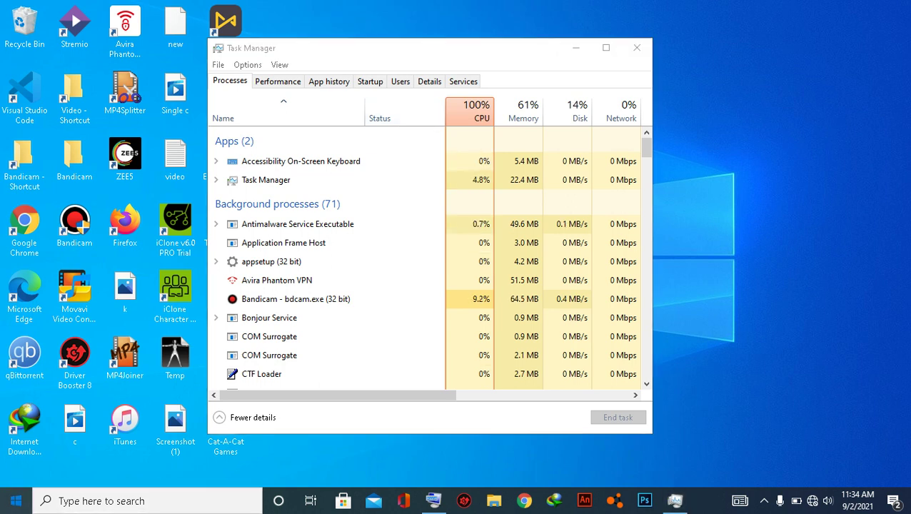